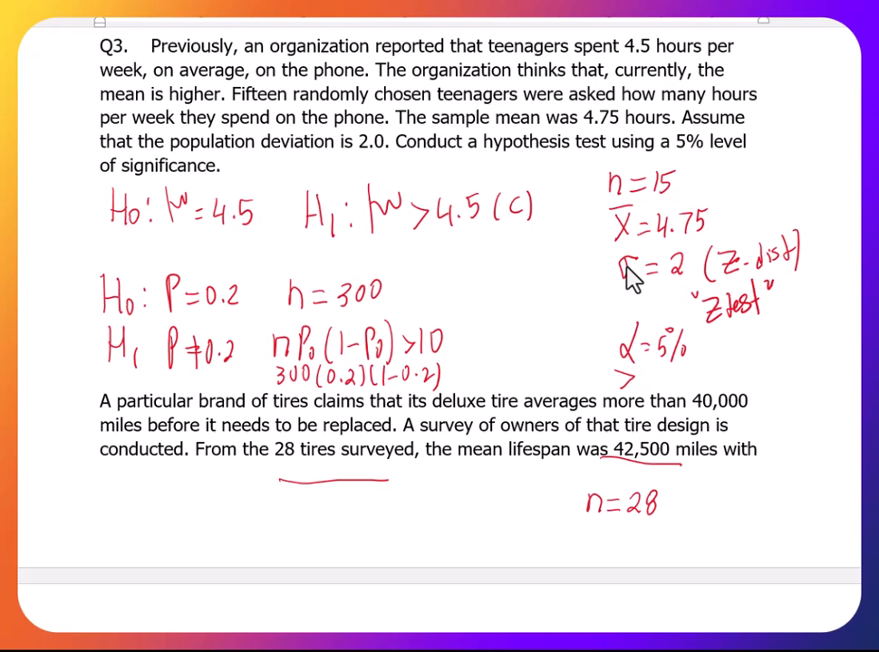
- Insert a page break before the tire-lifespan problem in the notes
left_click(100, 401)
key("ctrl+Return")
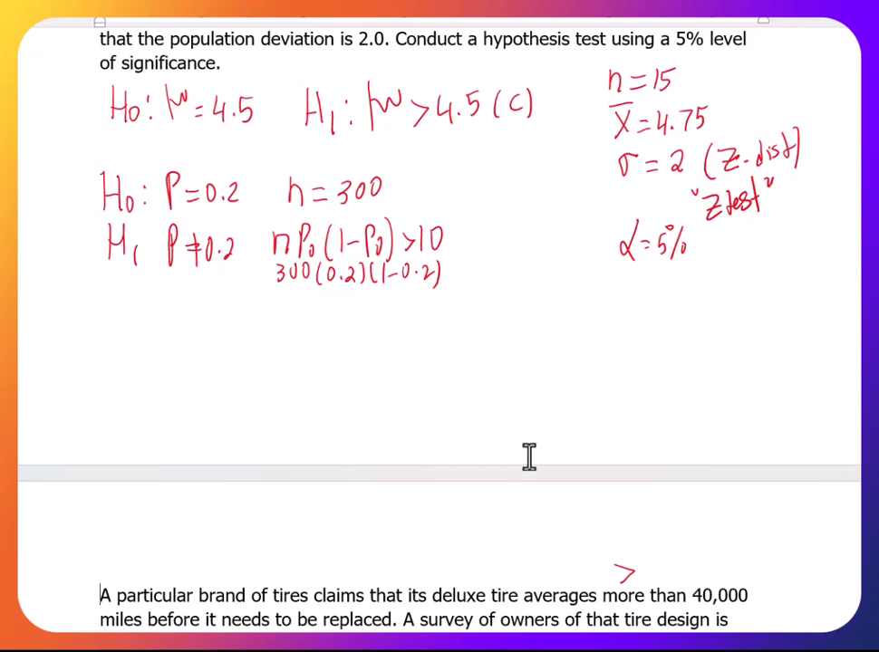
- Switch to StatCrunch and close the previous Standard Normal Distribution results window
mouse_move(563, 648)
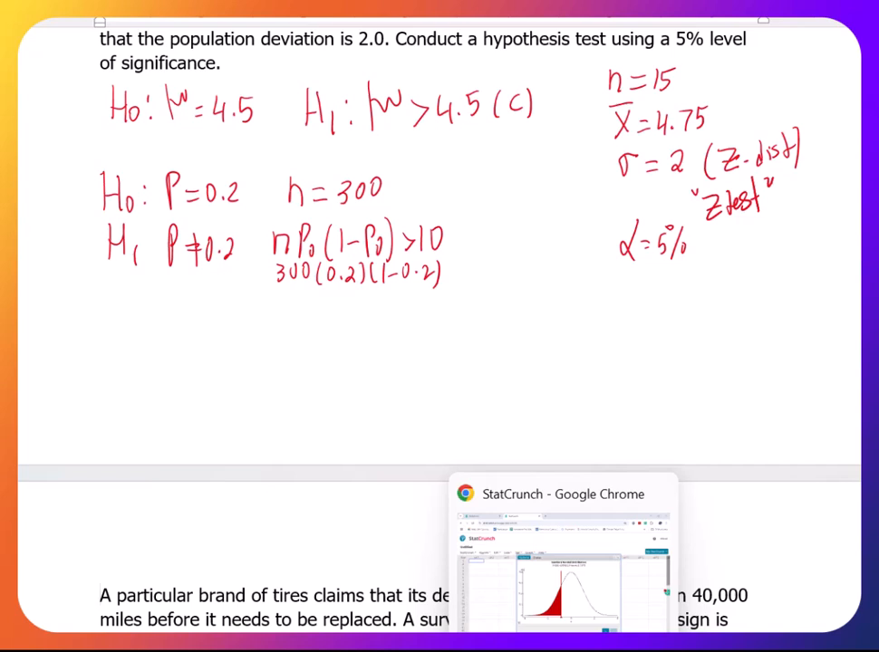
left_click(563, 648)
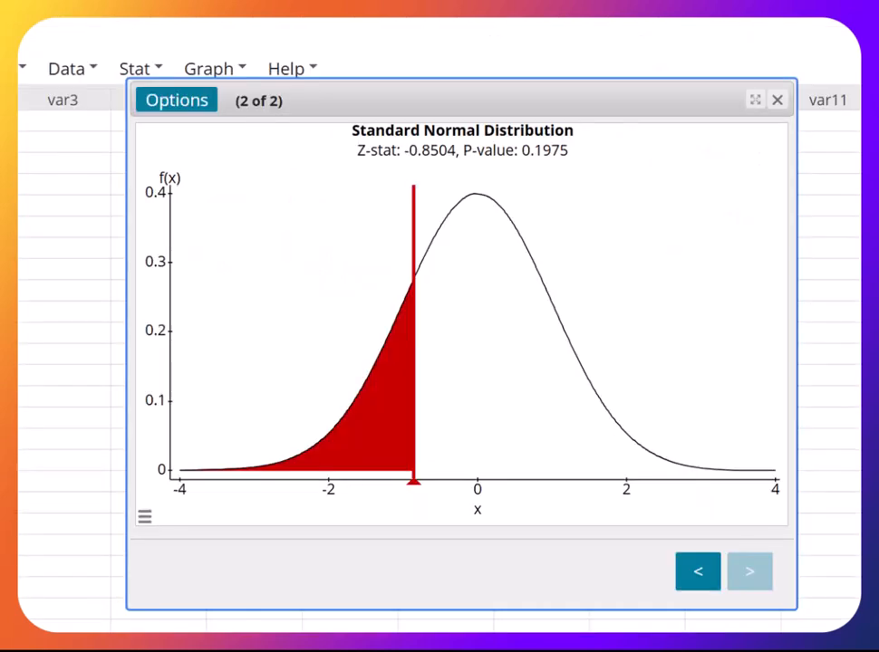
left_click(776, 102)
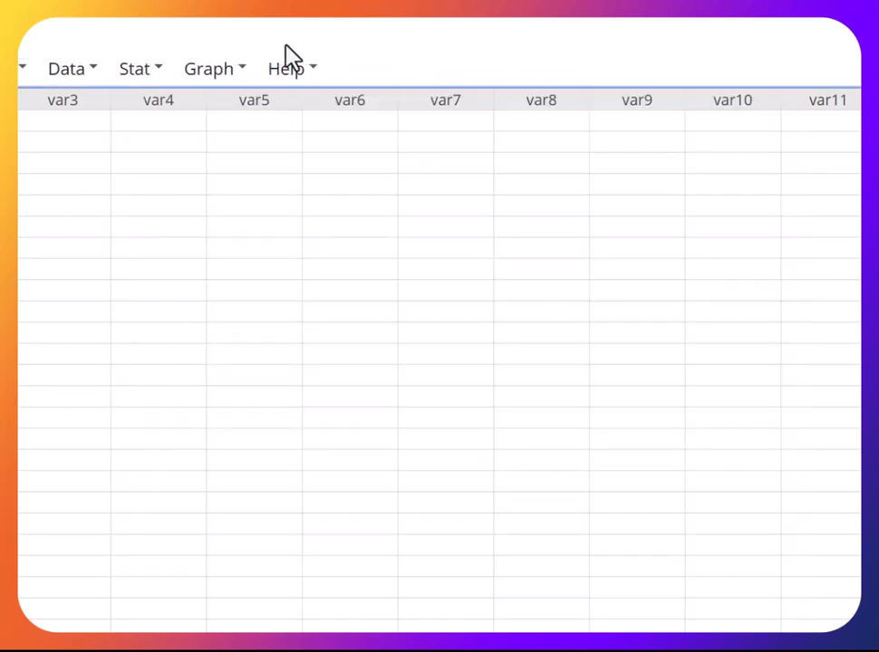
- Open the One Sample Z Stats With Summary dialog
left_click(134, 72)
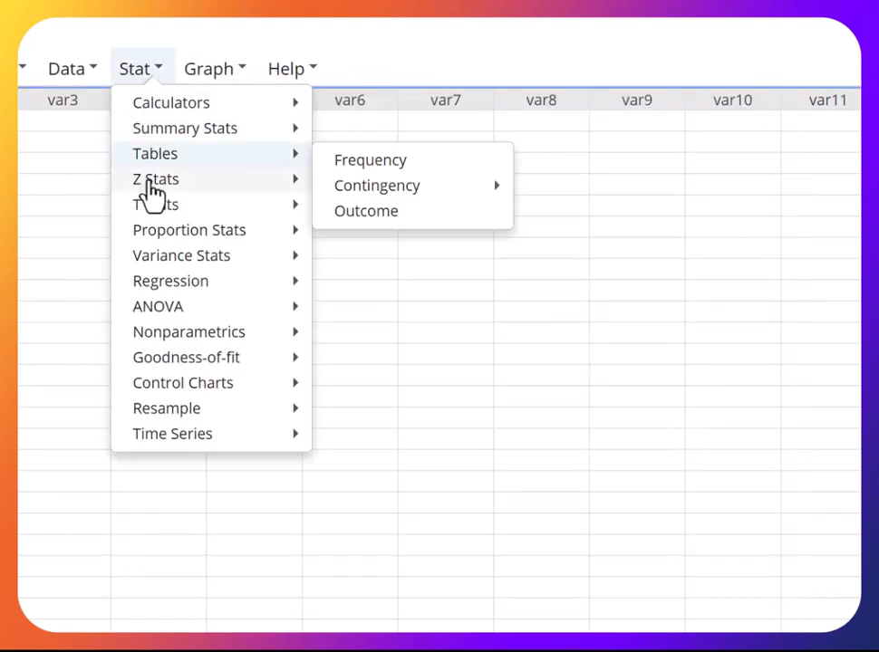
mouse_move(152, 179)
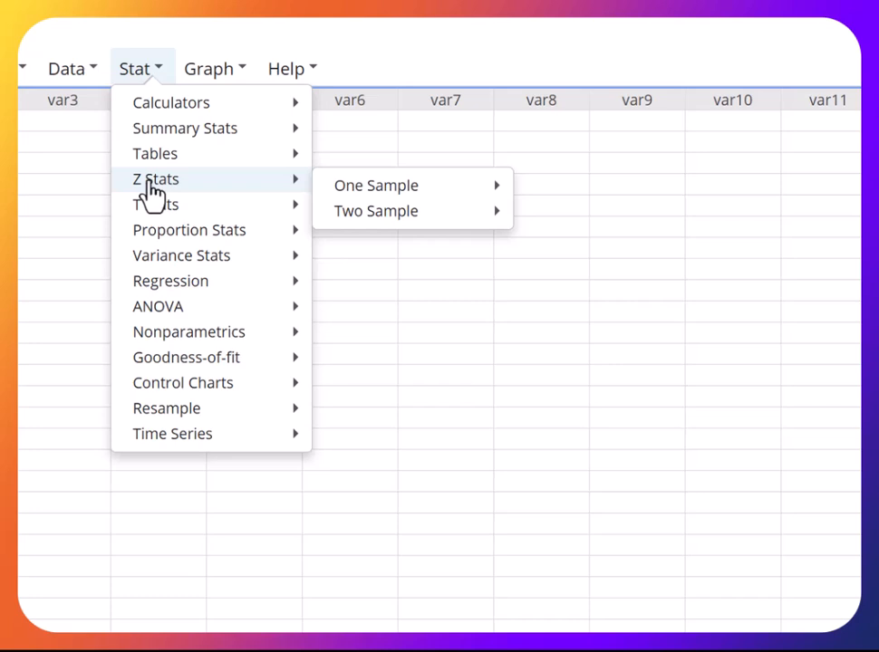
mouse_move(157, 210)
mouse_move(358, 191)
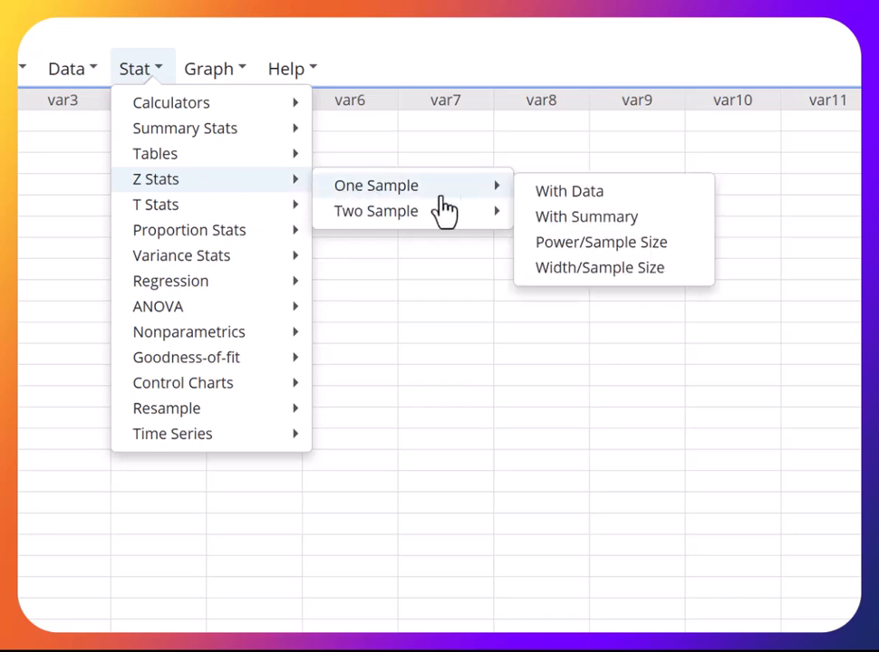
left_click(544, 223)
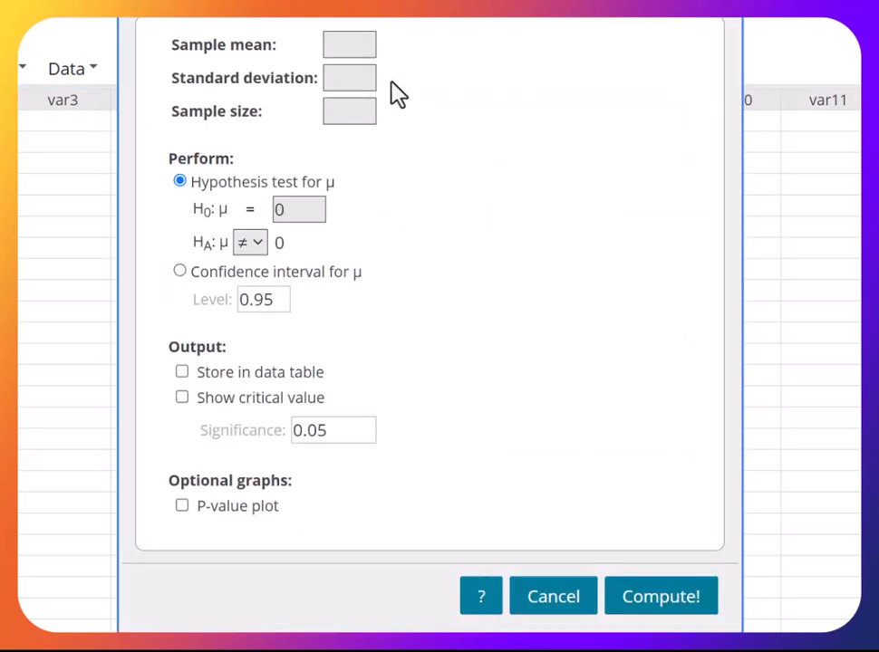
- Set the sample mean to 4.75
left_click(346, 45)
type("15")
key("BackSpace")
key("BackSpace")
key("alt+Tab")
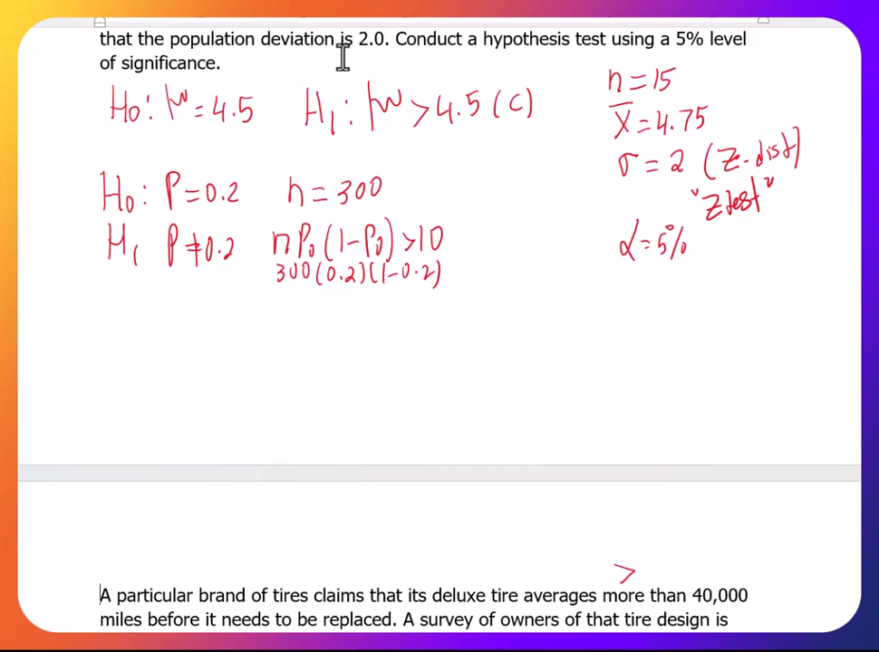
key("alt+Tab")
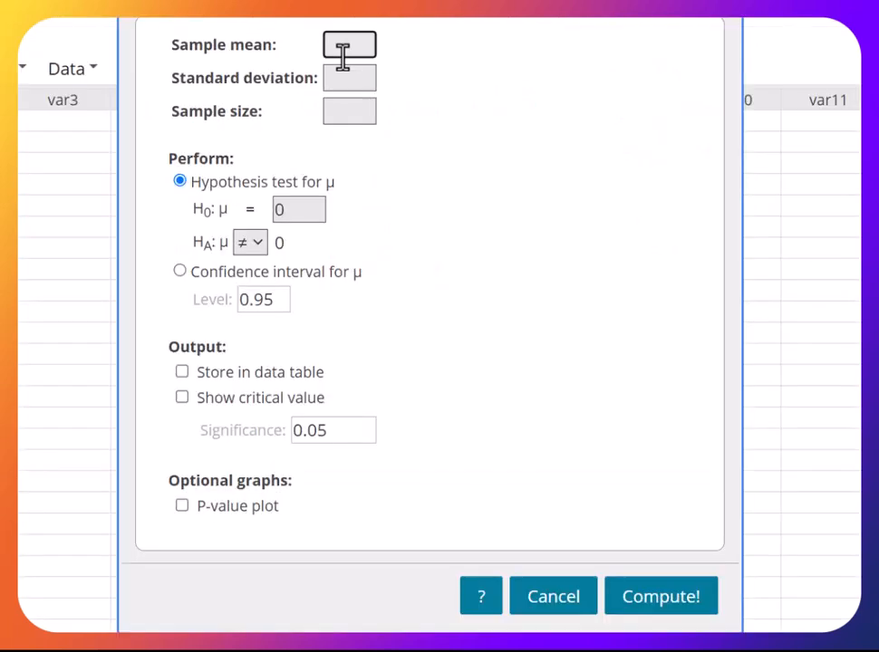
type("4.75")
- Set the standard deviation to 2 and the sample size to 15
left_click(337, 79)
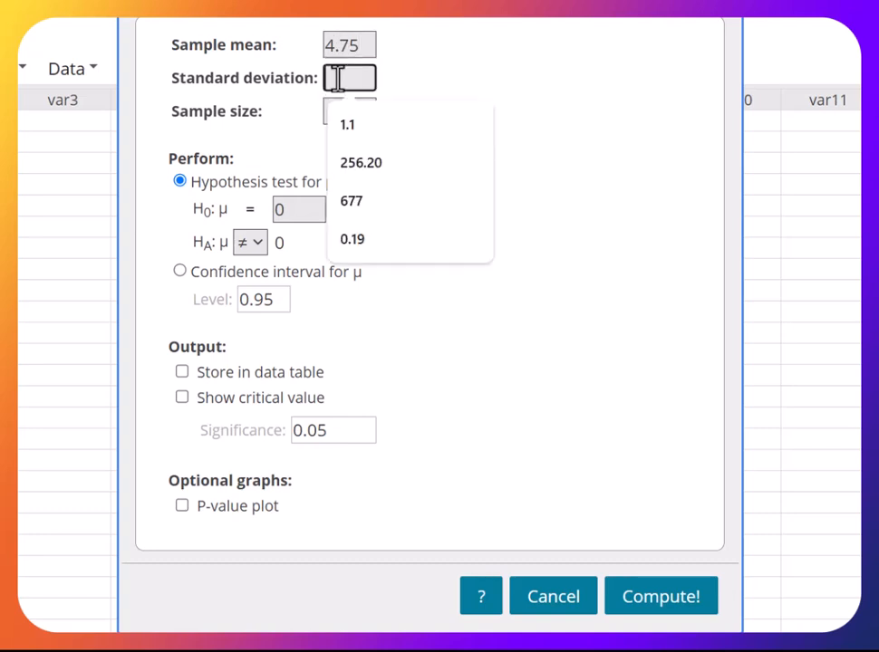
type("2")
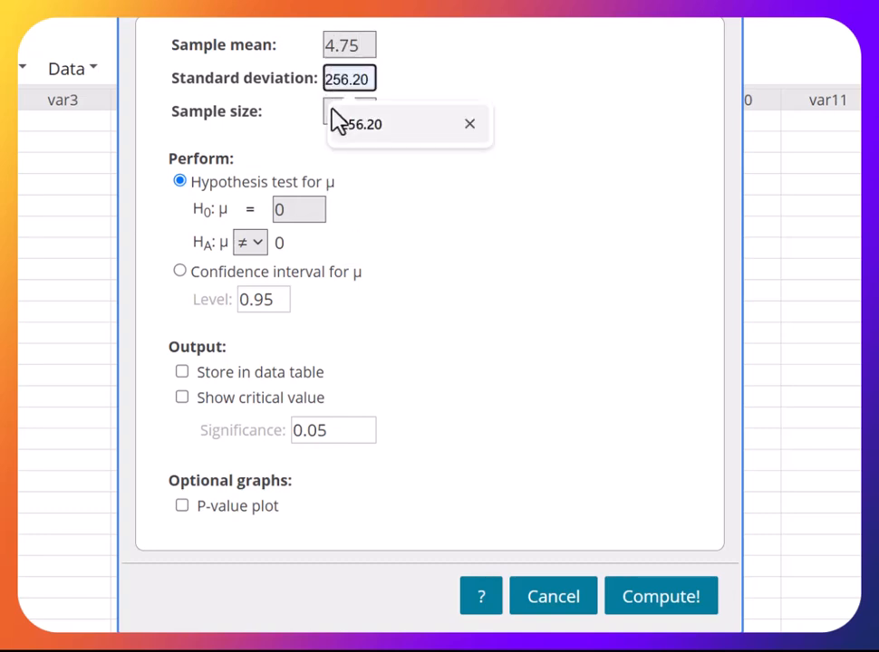
left_click(290, 129)
left_click(344, 104)
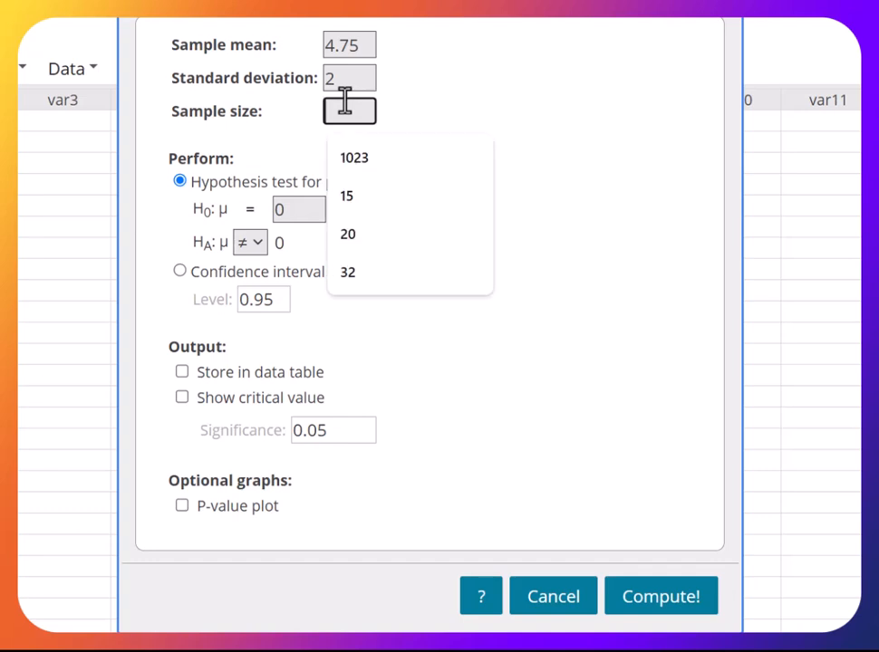
type("15")
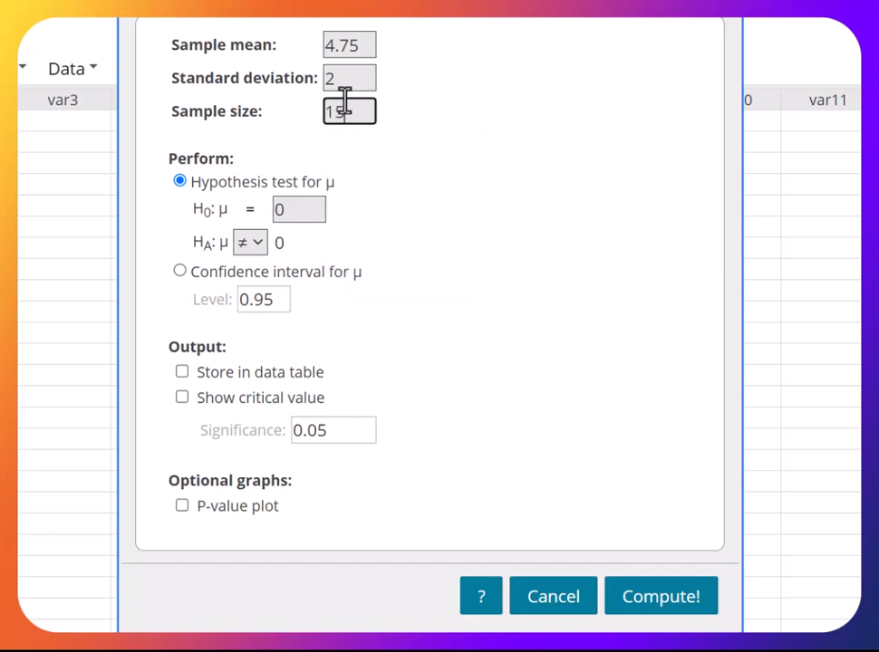
- Set the hypotheses to H0: μ = 4.5 and HA: μ > 4.5
key("alt+Tab")
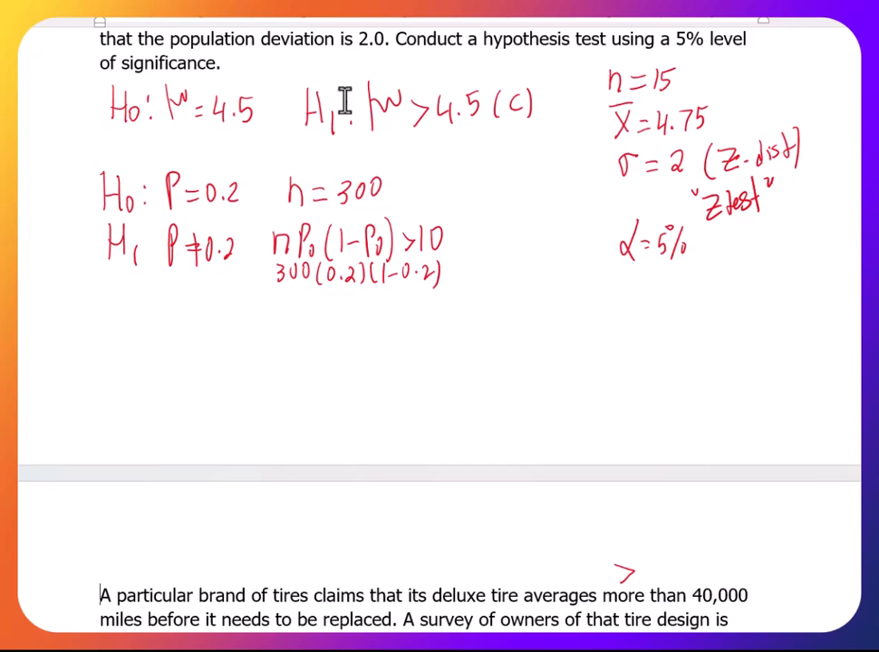
key("alt+Tab")
key("Tab")
key("Tab")
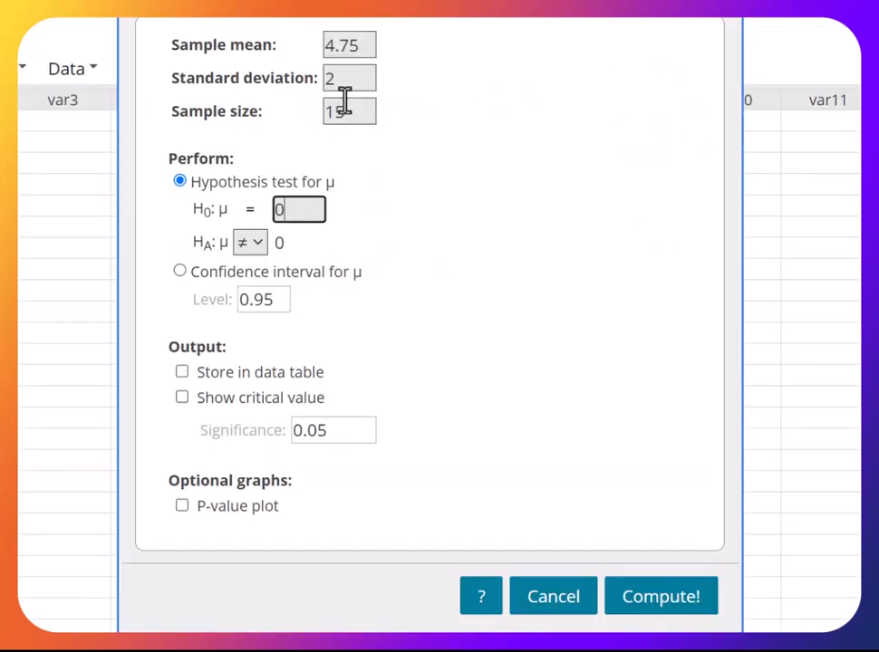
key("BackSpace")
type("4.5")
left_click(258, 246)
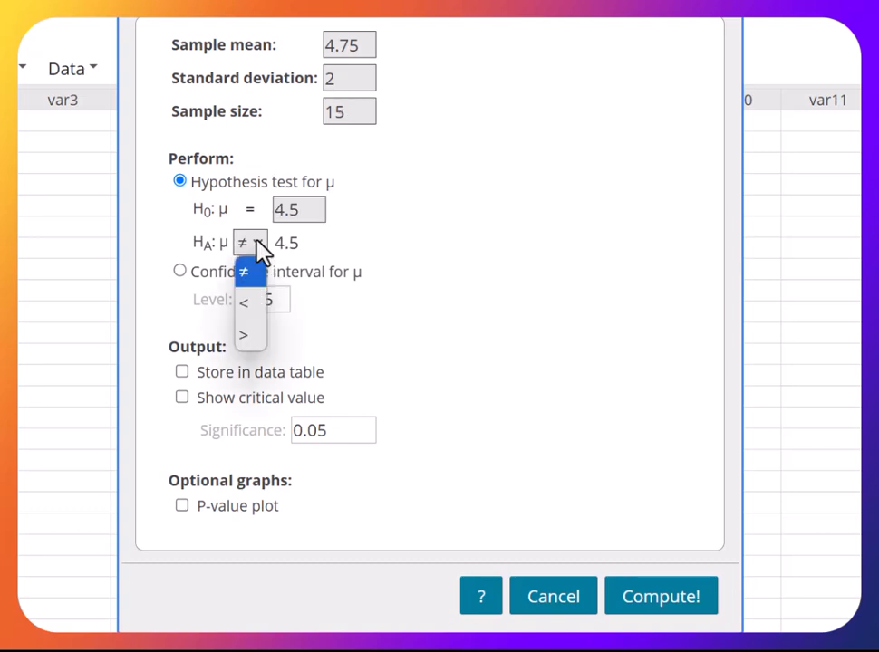
left_click(246, 340)
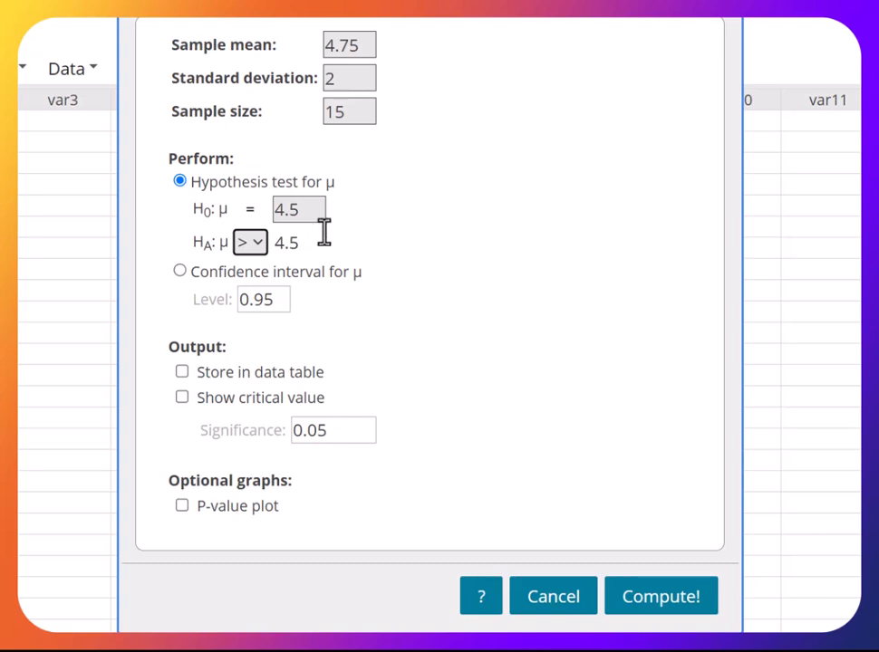
- Enable the P-value plot, compute the test, and page through the results to the distribution plot
left_click(182, 506)
left_click(637, 598)
left_click_drag(734, 115, 273, 55)
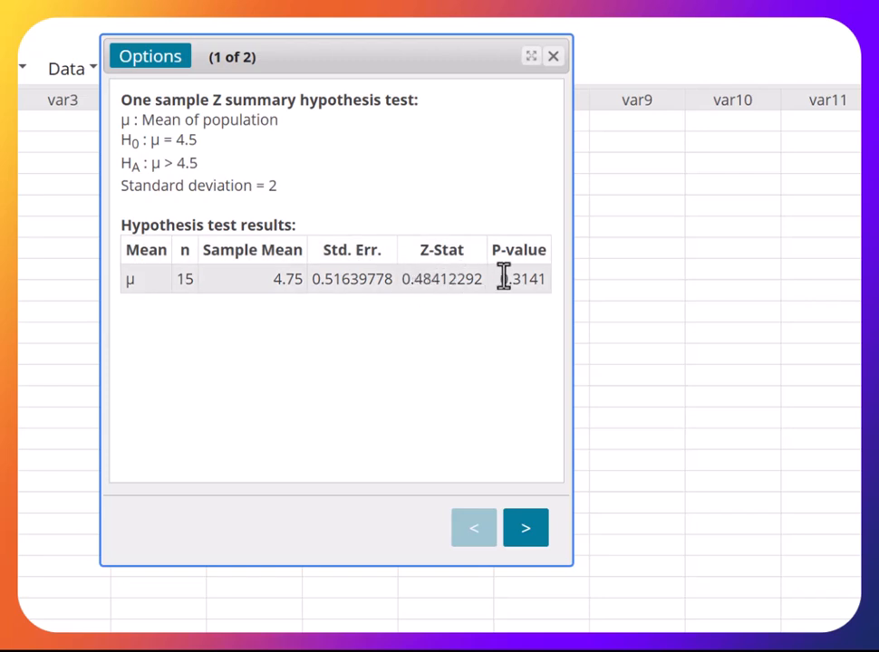
left_click(528, 531)
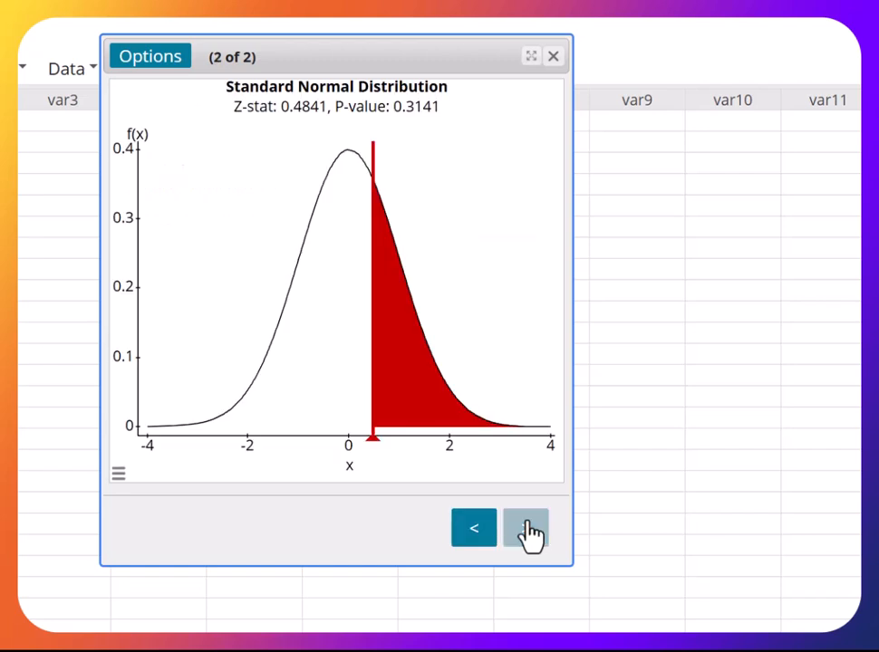
mouse_move(370, 444)
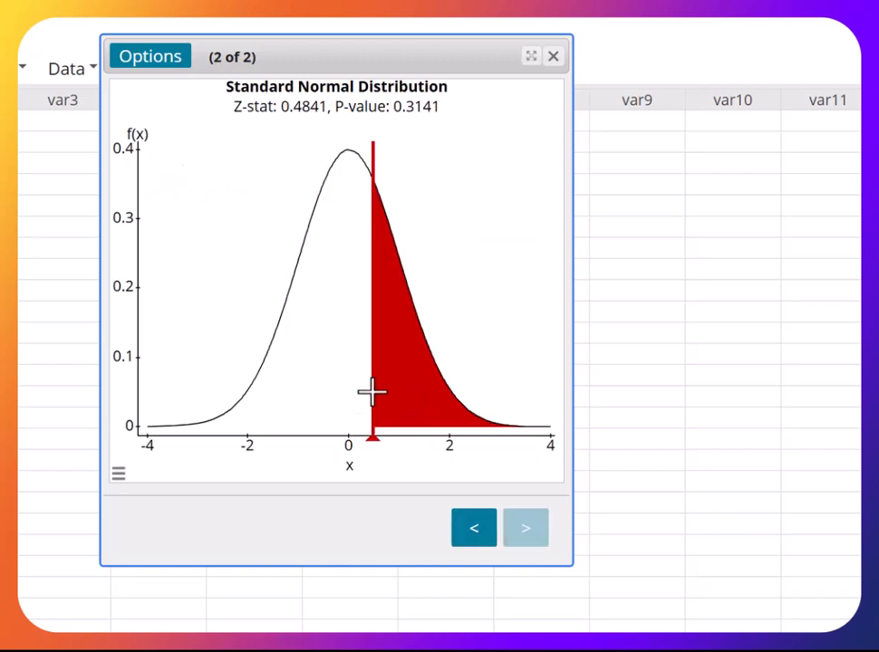